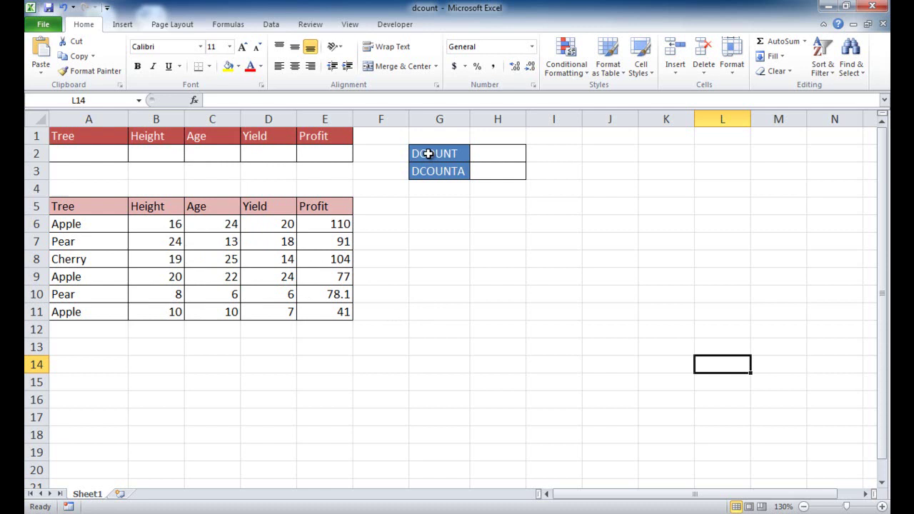
Point out the DCOUNT result cell, the criteria table A1:E2 and the data table A5:E11.
left_click(496, 151)
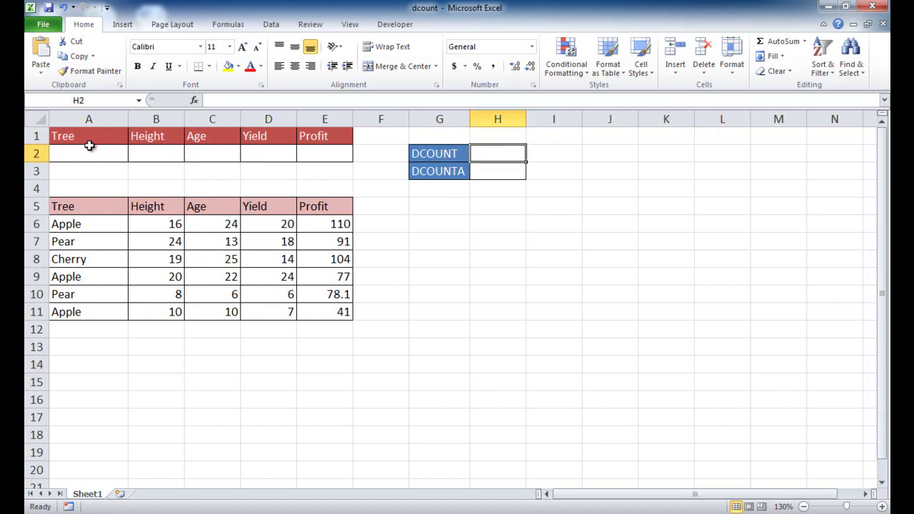
left_click(87, 153)
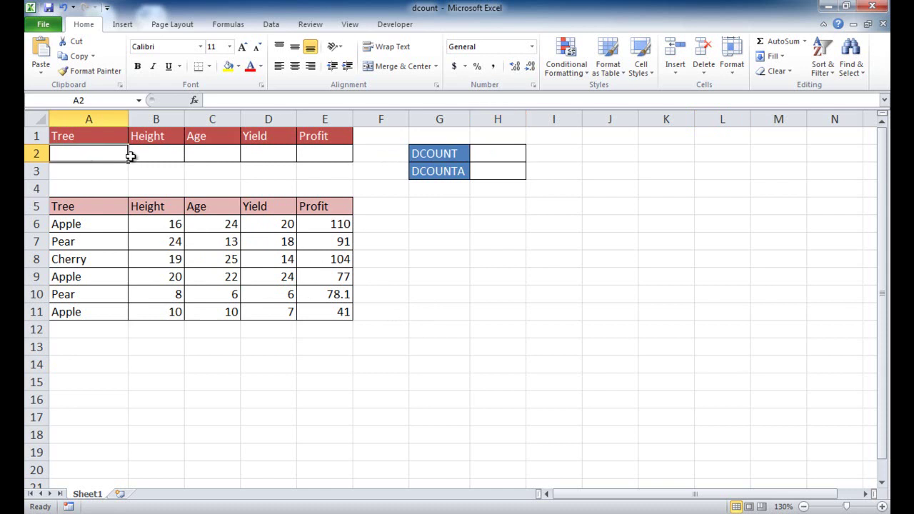
left_click_drag(82, 208, 332, 312)
left_click_drag(86, 135, 339, 160)
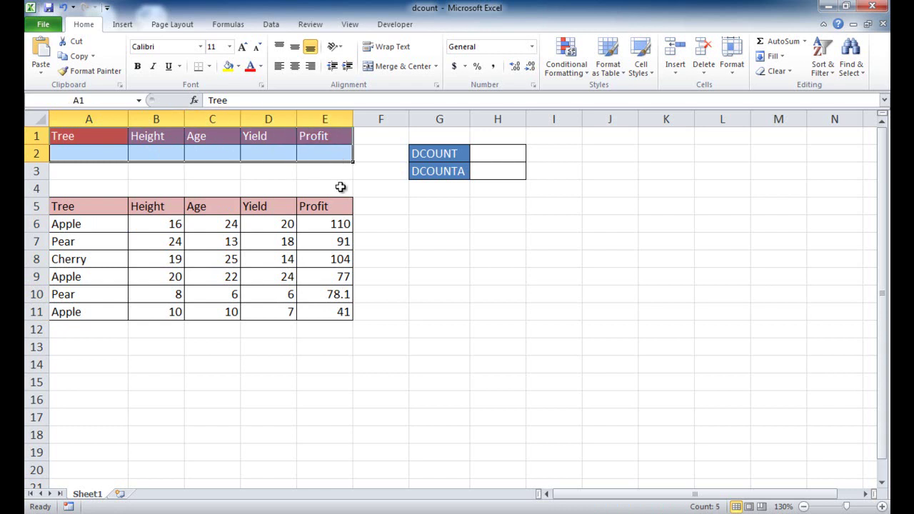
left_click_drag(66, 136, 330, 135)
left_click_drag(79, 214, 332, 213)
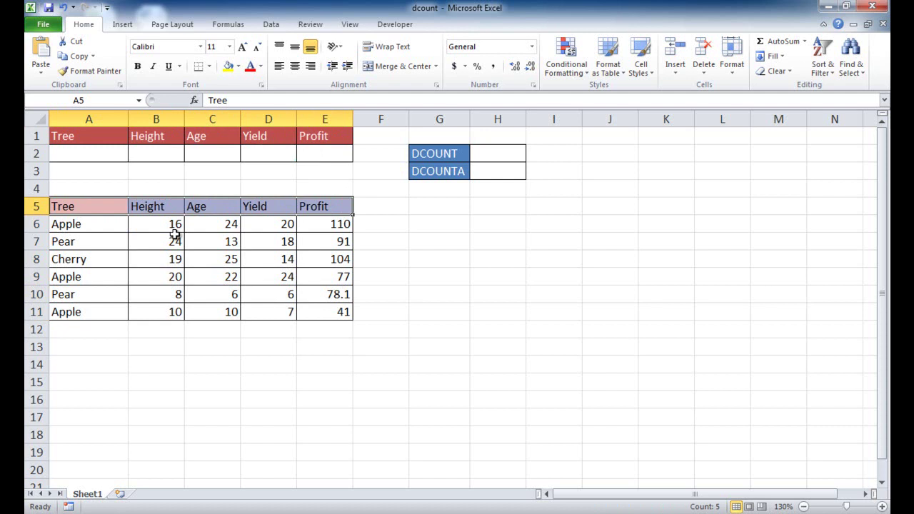
Enter Apple under Tree in A2 and >16 under Height in B2.
left_click(96, 153)
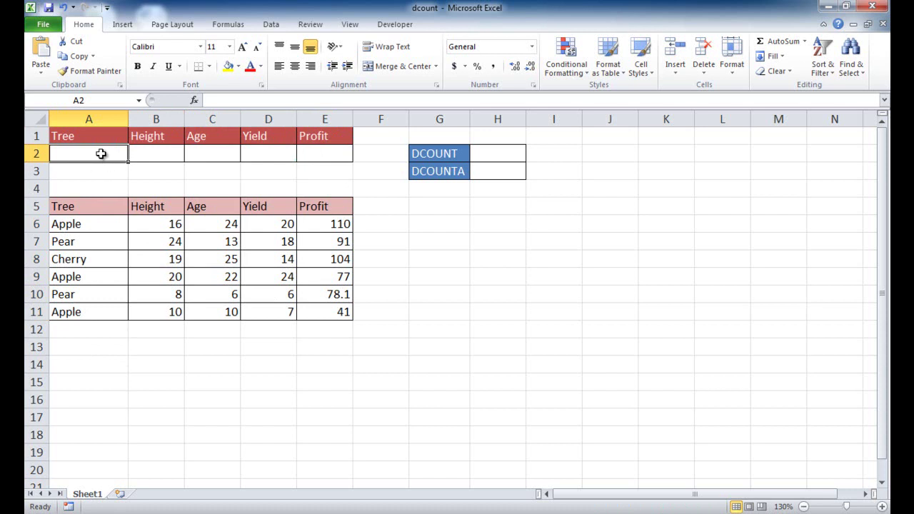
type("Apple")
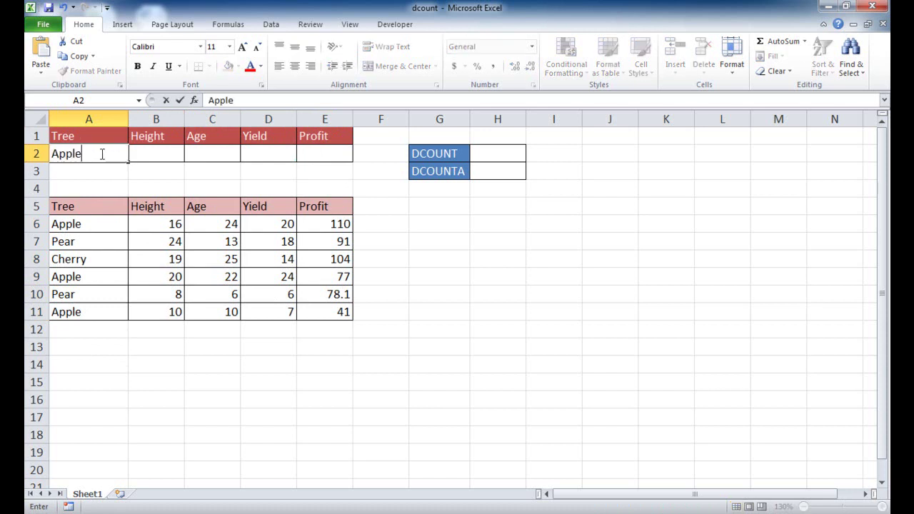
left_click(161, 154)
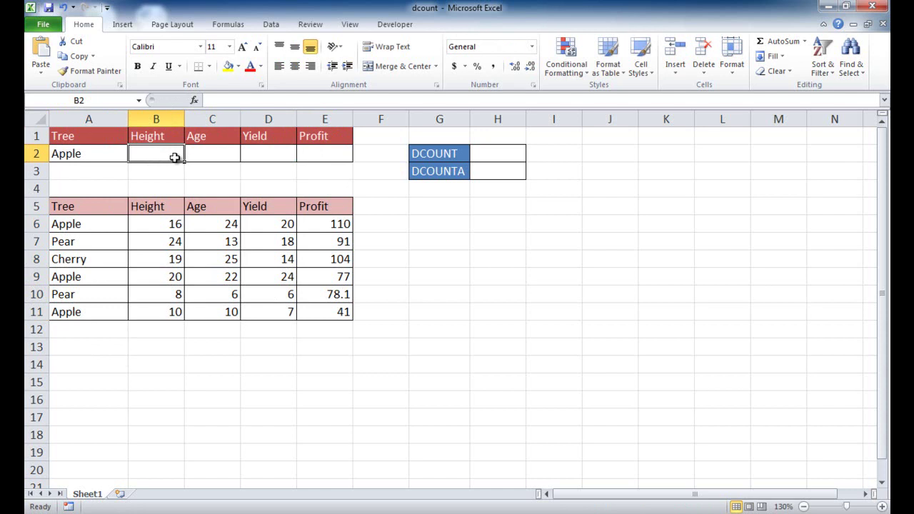
type(">16")
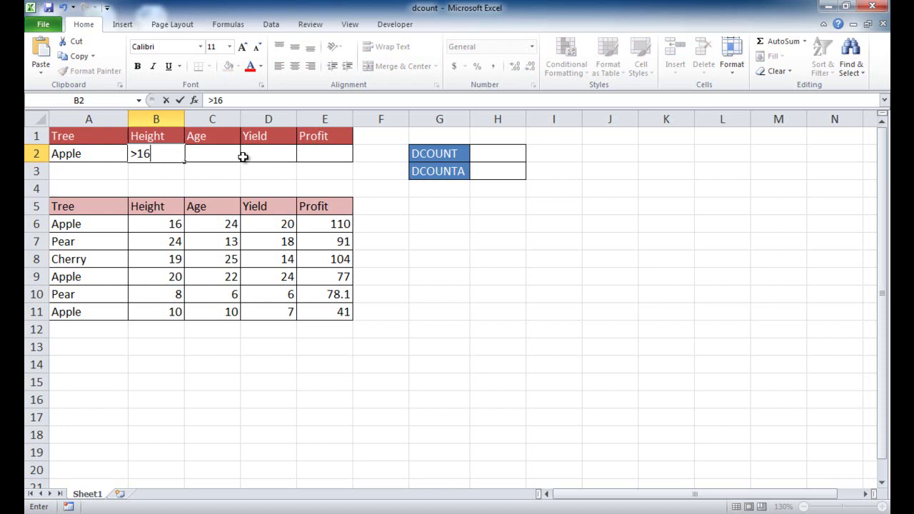
left_click(505, 152)
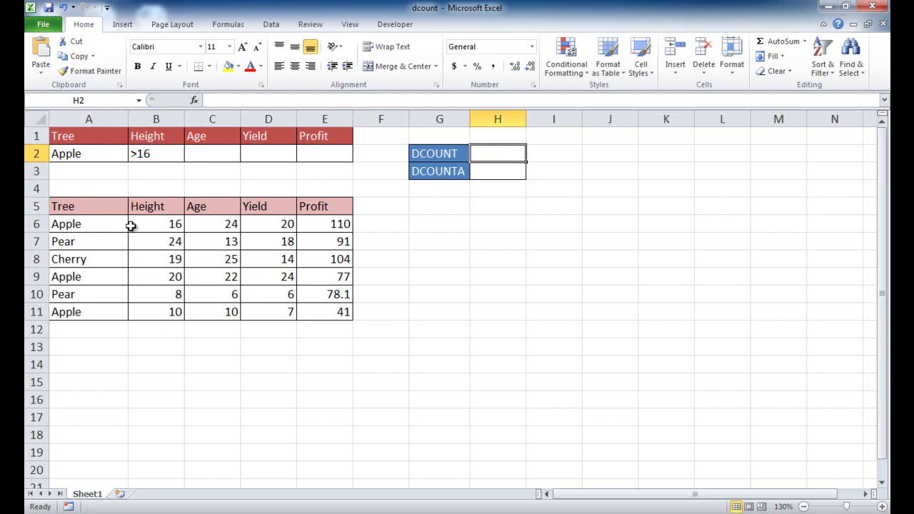
Begin H2's formula as =dcount(A5:E11, with the tree data table as the database.
left_click(328, 101)
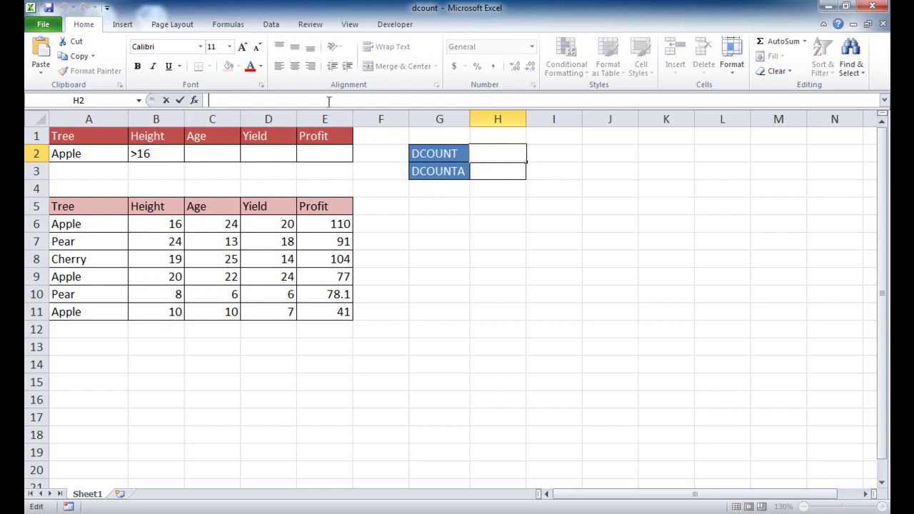
type("=dco")
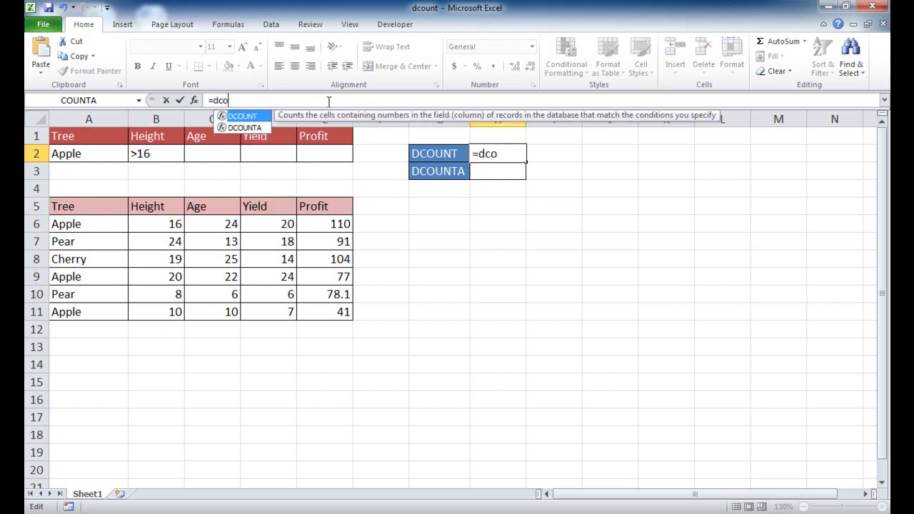
type("unt(")
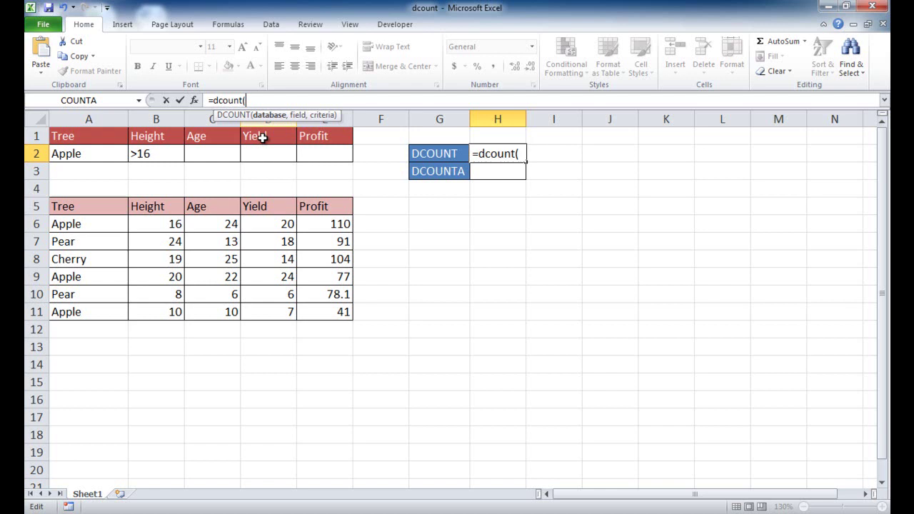
left_click_drag(80, 206, 316, 312)
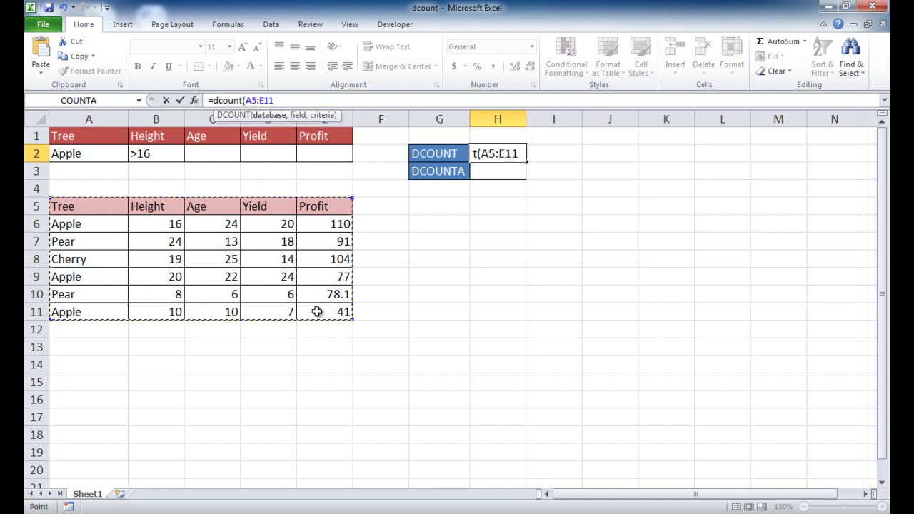
type(",")
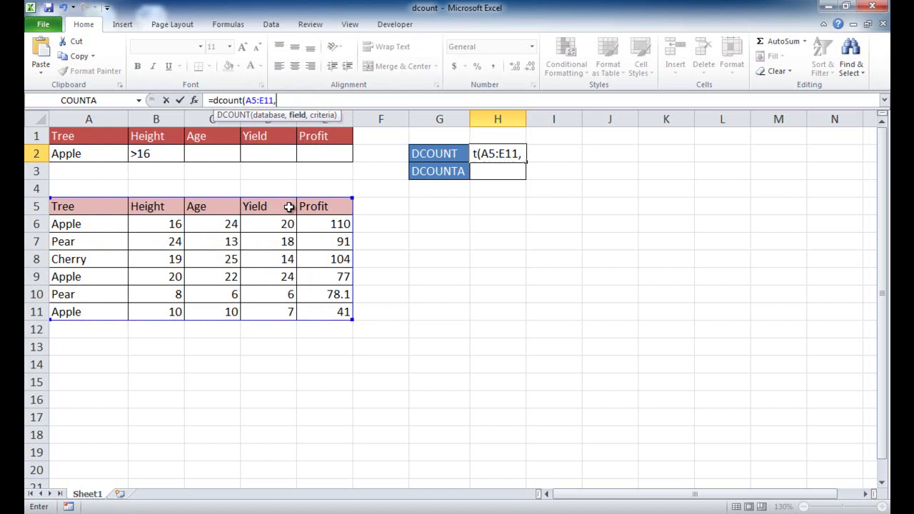
left_click_drag(145, 196, 145, 196)
Give H2's DCOUNT the field "Profit" and the criteria range A1:E2.
left_click(324, 207)
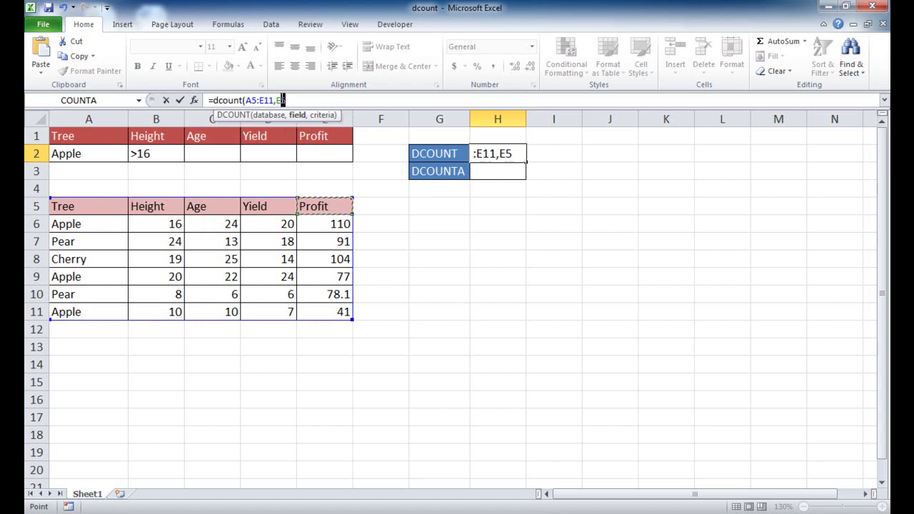
key("F2")
type("\"Profit")
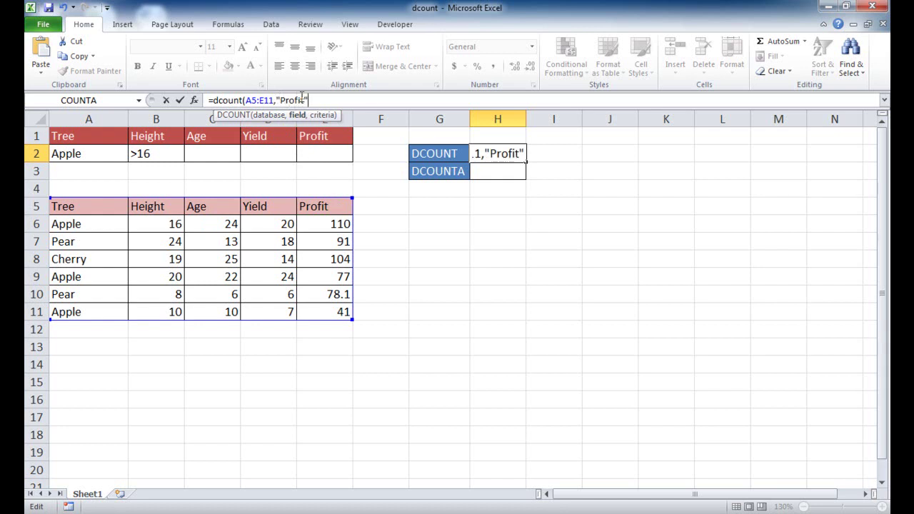
left_click_drag(318, 100, 281, 95)
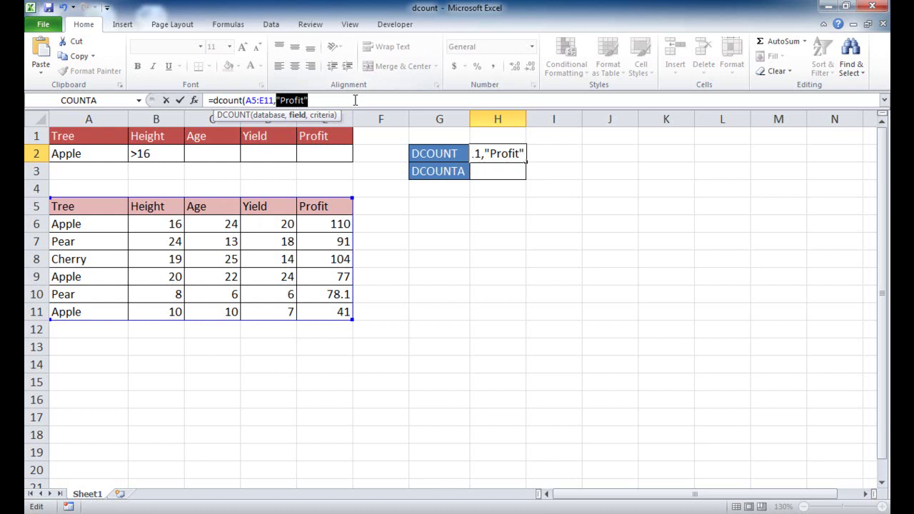
left_click(328, 98)
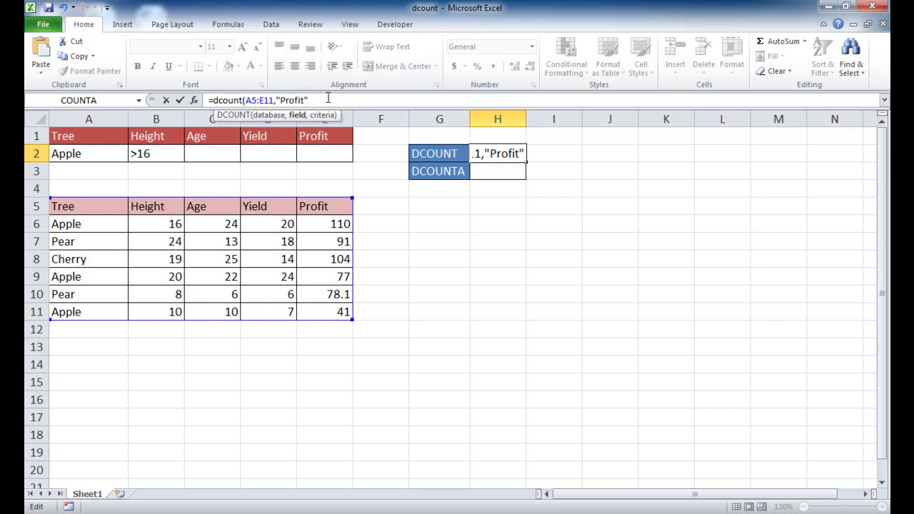
type(",")
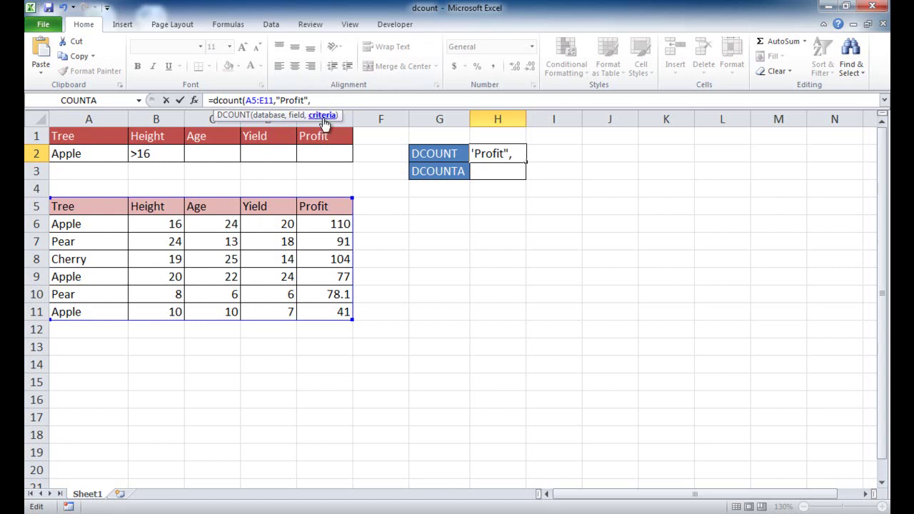
left_click_drag(79, 134, 325, 156)
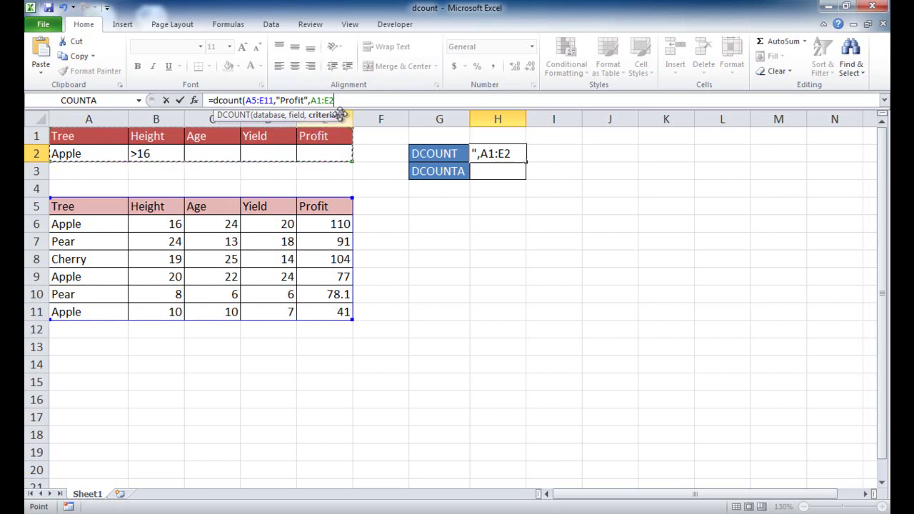
Close and commit =DCOUNT(A5:E11,"Profit",A1:E2), then check the matching Apple row 9.
type(")")
key("Return")
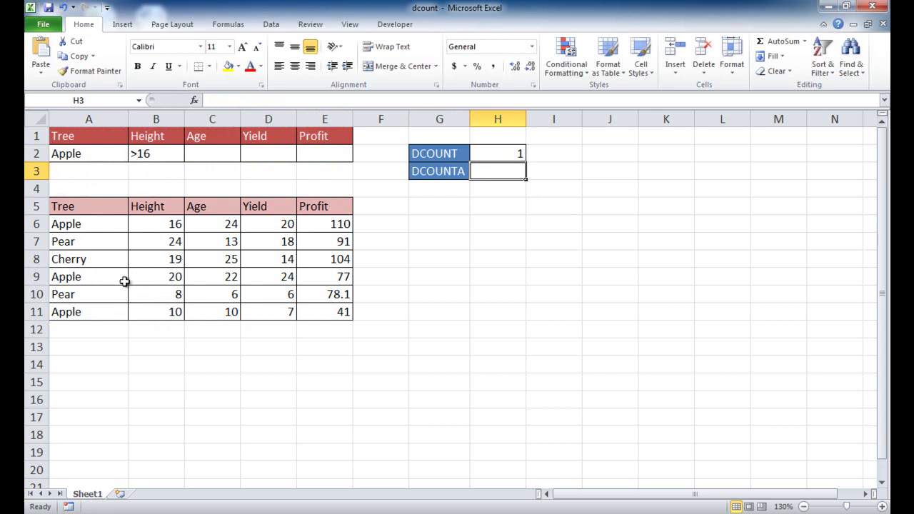
left_click_drag(106, 274, 330, 282)
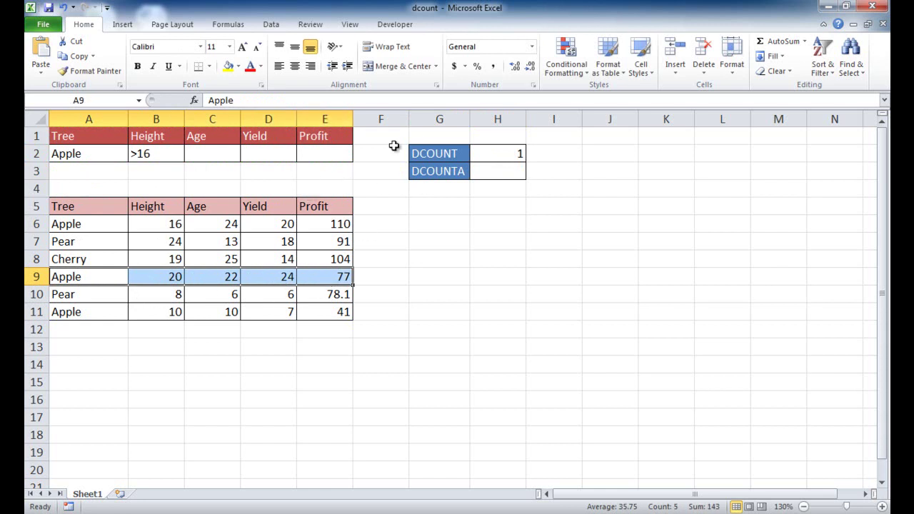
left_click(496, 155)
Replace the "Profit" field with column number 4, giving =DCOUNT(A5:E11,4,A1:E2).
left_click(314, 101)
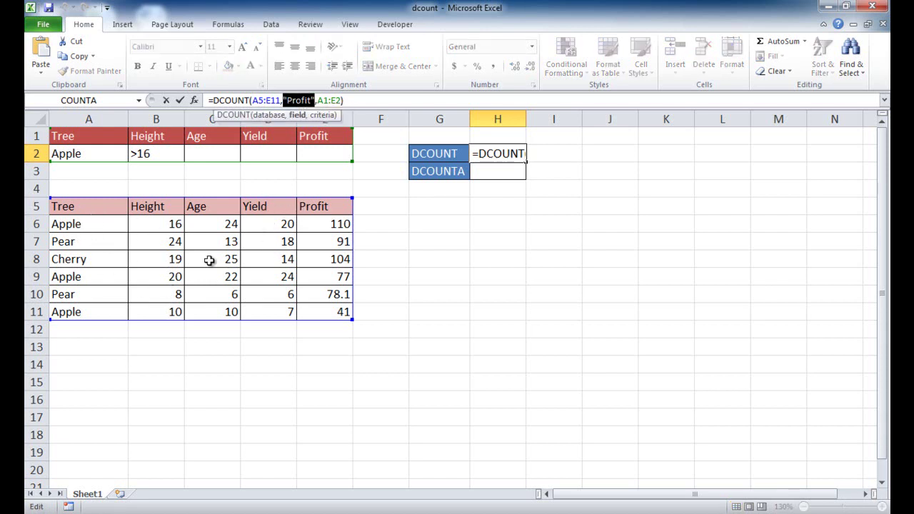
type("4")
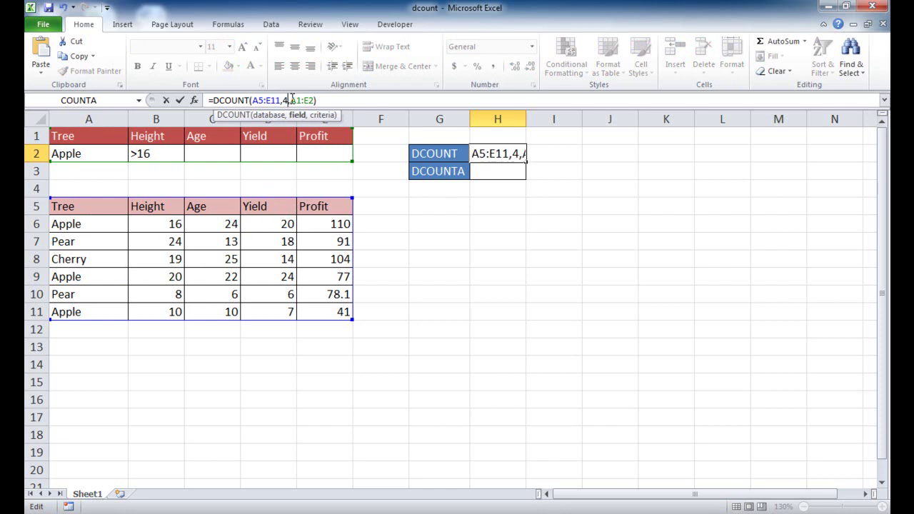
key("Return")
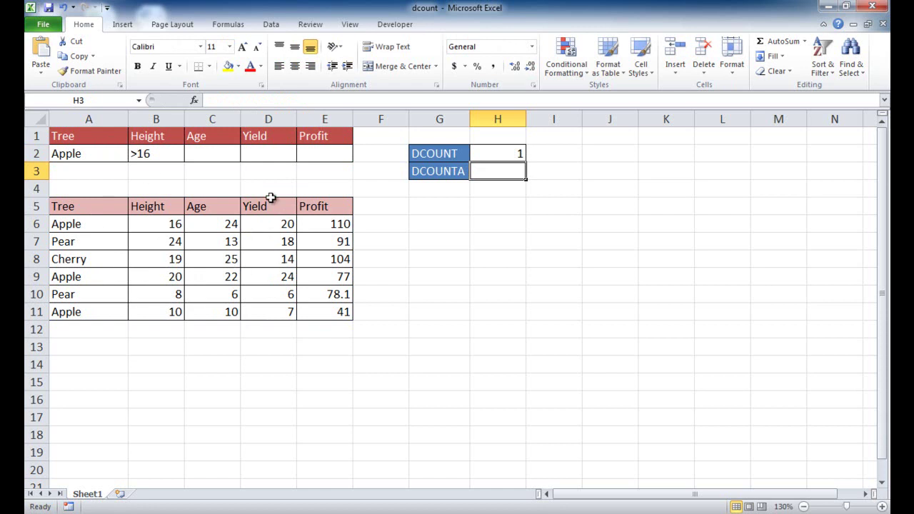
key("Up")
key("F2")
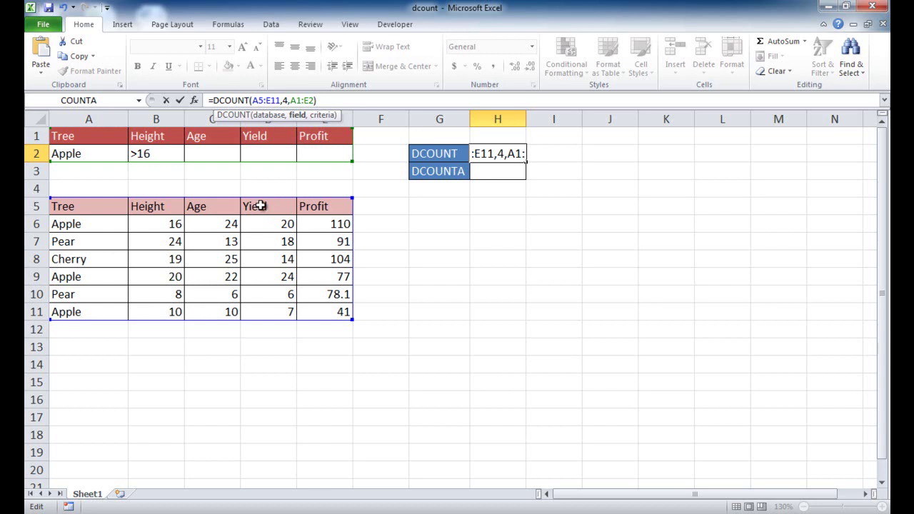
key("Return")
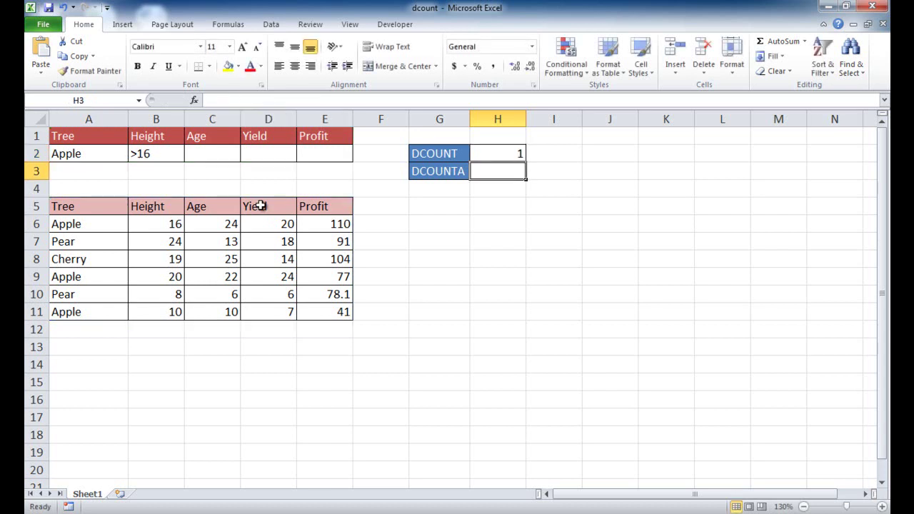
Change B2's Height criterion from >16 to >15, raising the H2 count to 2.
left_click(511, 153)
left_click(147, 153)
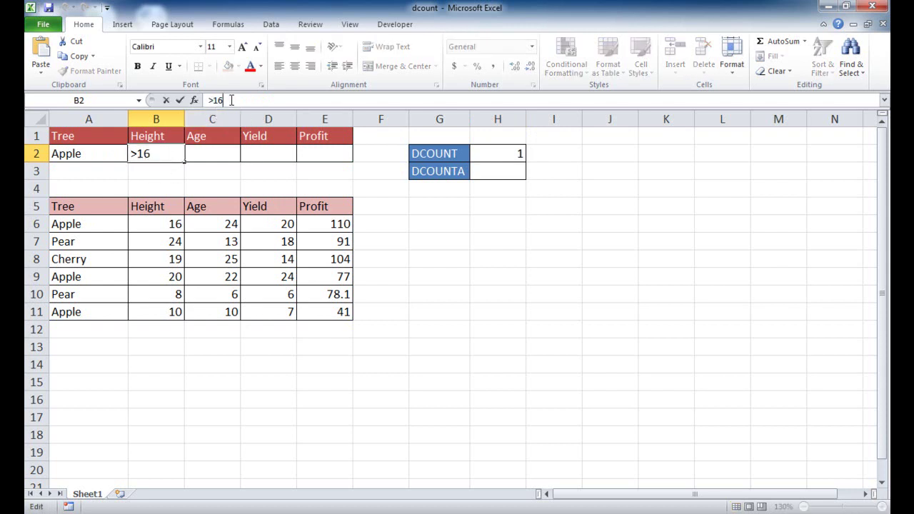
left_click(439, 364)
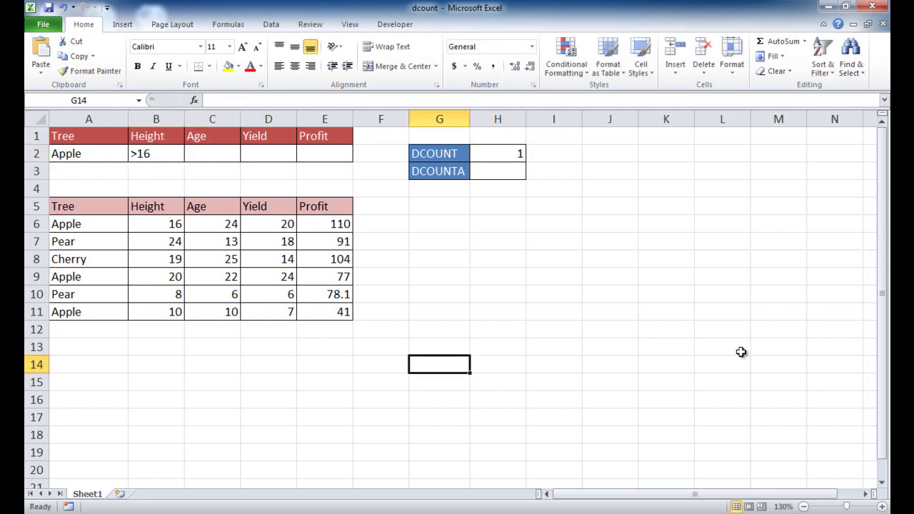
left_click(157, 154)
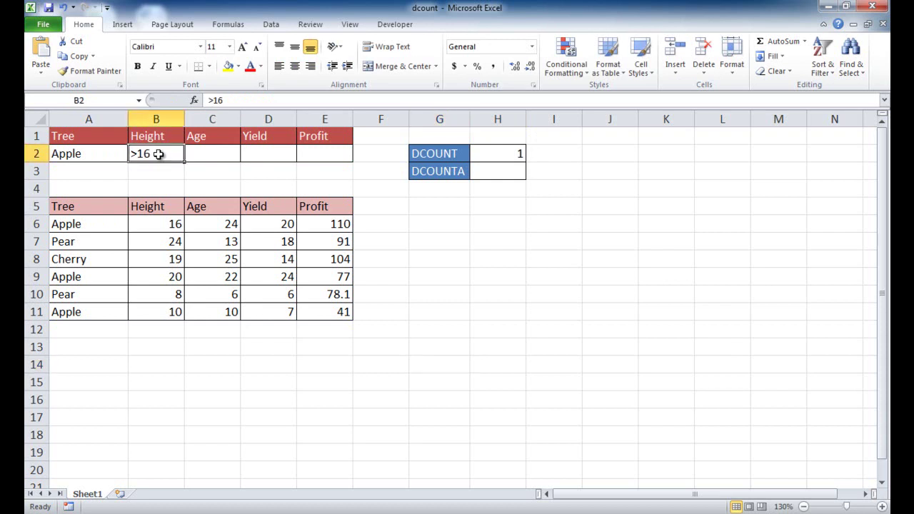
left_click(231, 100)
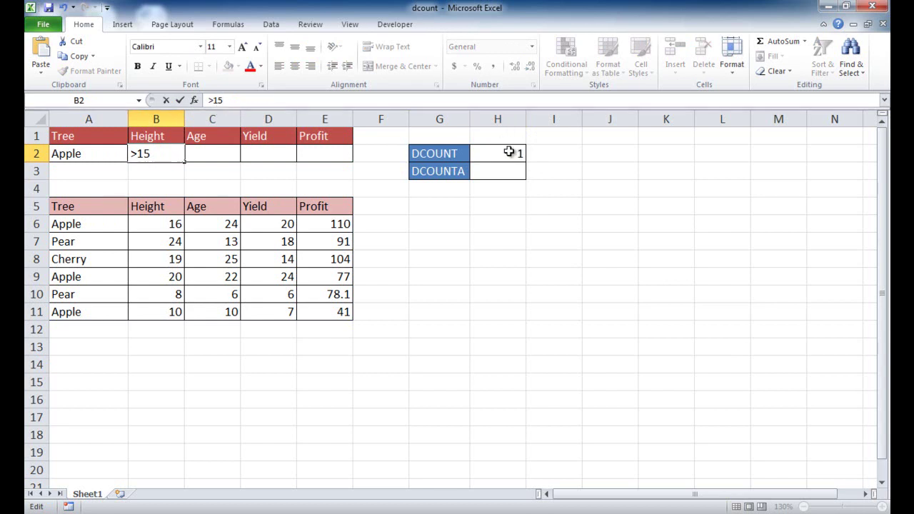
key("Return")
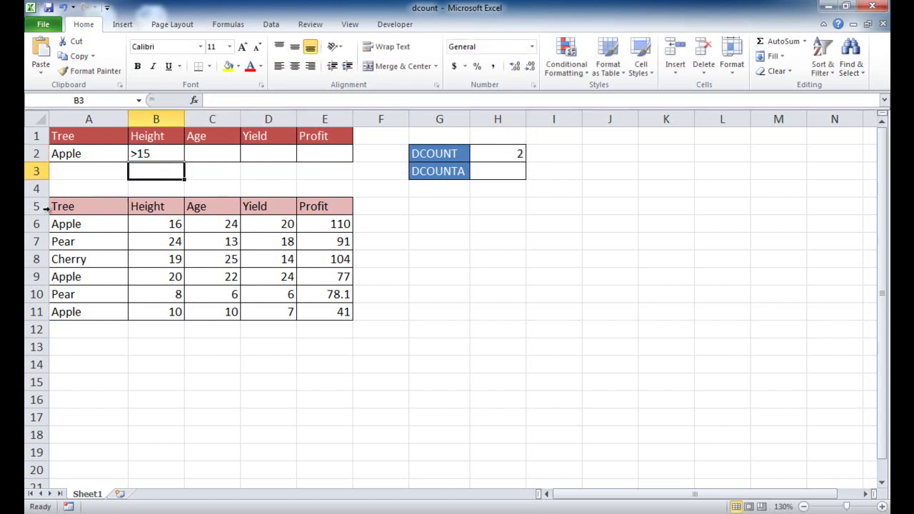
Check the Yield values in D6 and D9 against H2's =DCOUNT(A5:E11,4,A1:E2).
left_click_drag(86, 223, 319, 225)
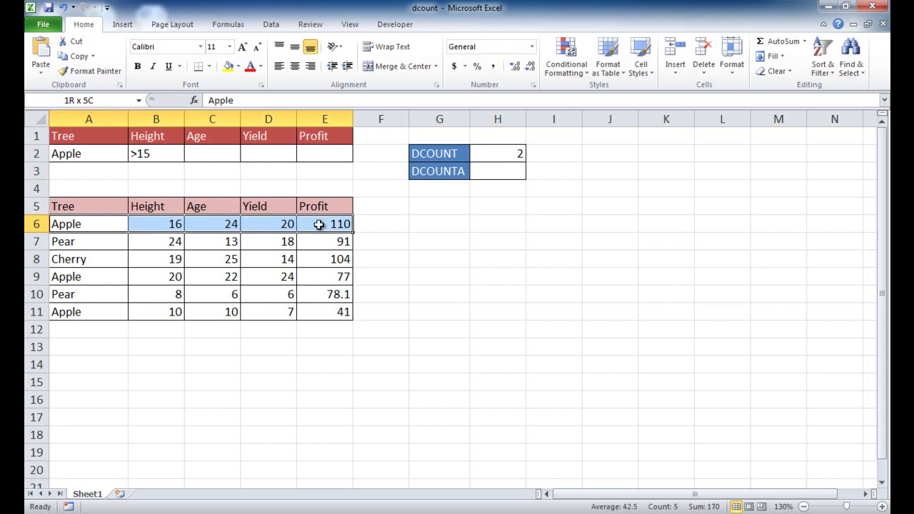
left_click(262, 224)
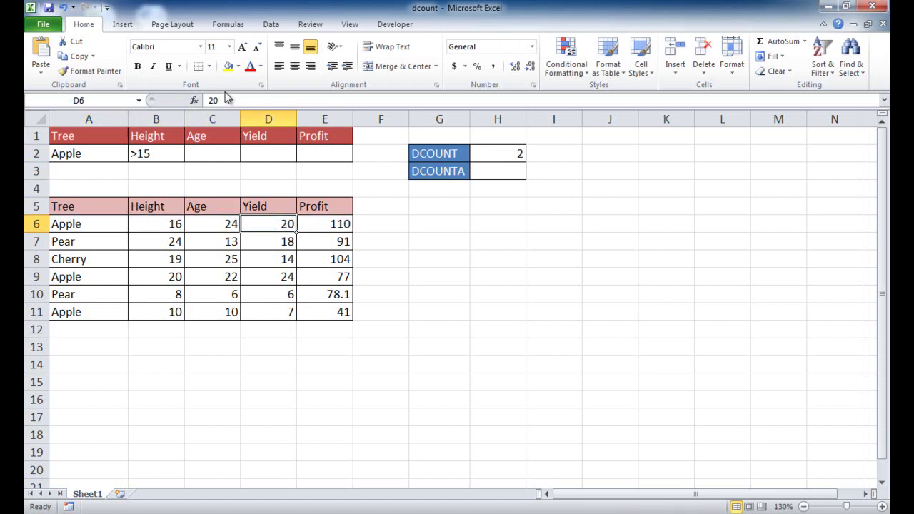
left_click(514, 153)
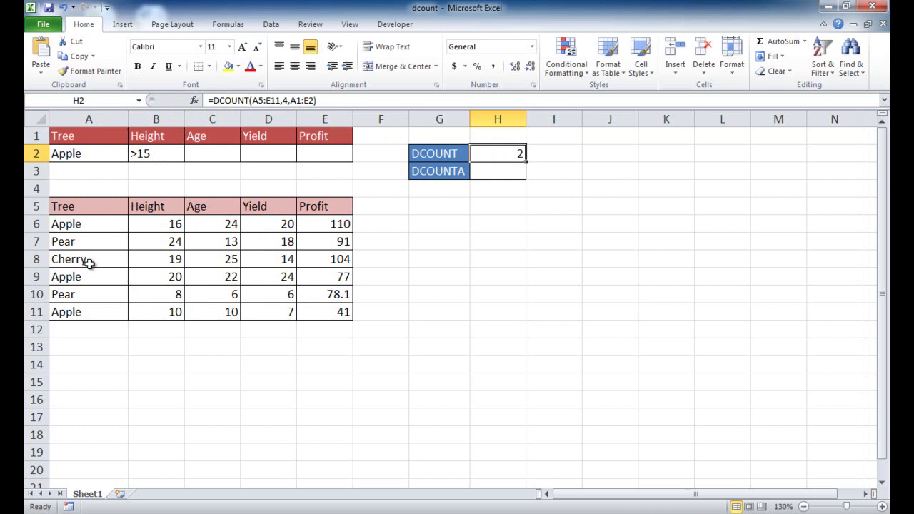
left_click(269, 224)
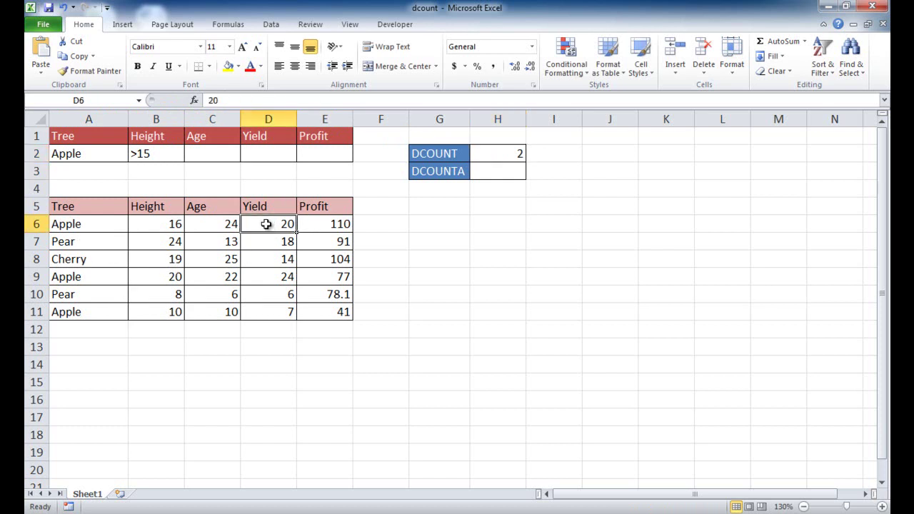
left_click(272, 282)
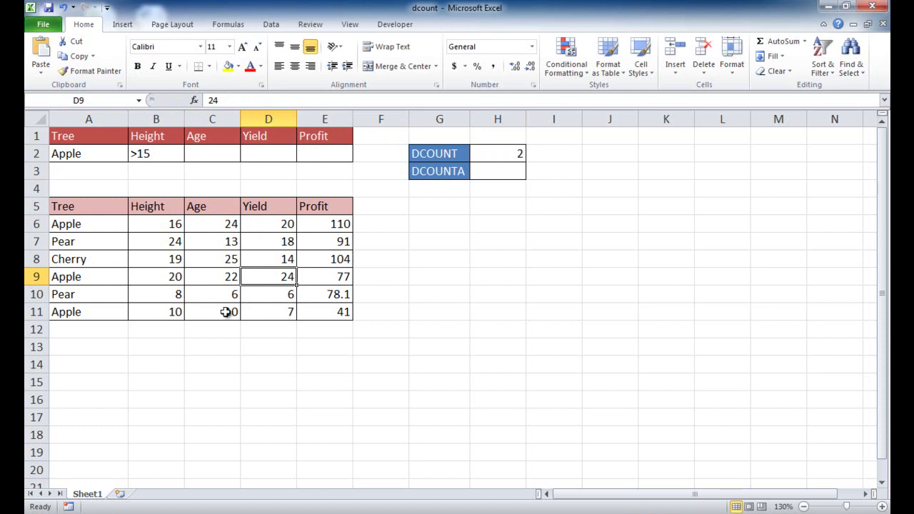
left_click(511, 153)
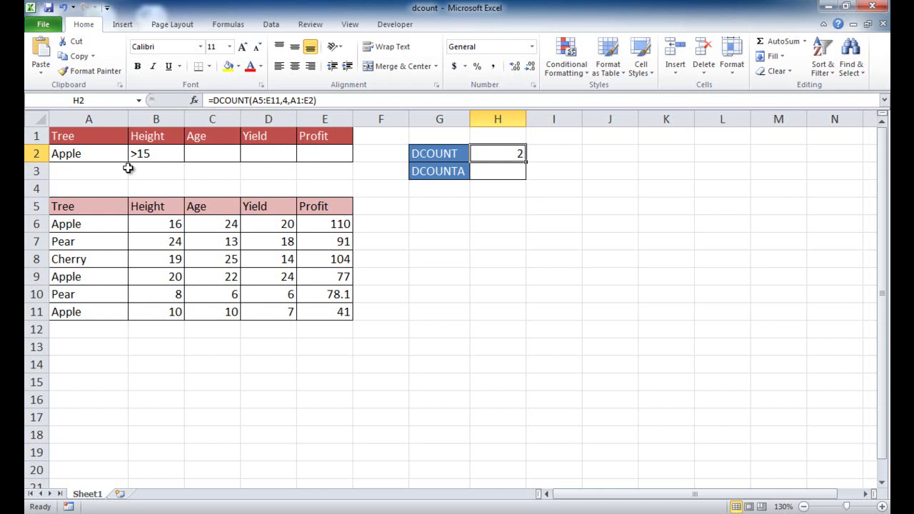
Change the DCOUNT field to 1 (Tree), giving =DCOUNT(A5:E11,1,A1:E2) and a result of 0.
left_click(285, 100)
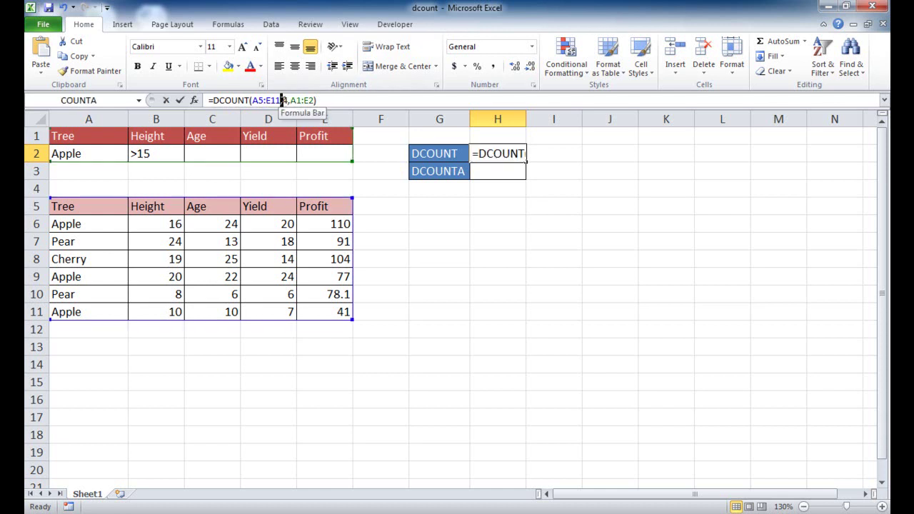
type(",")
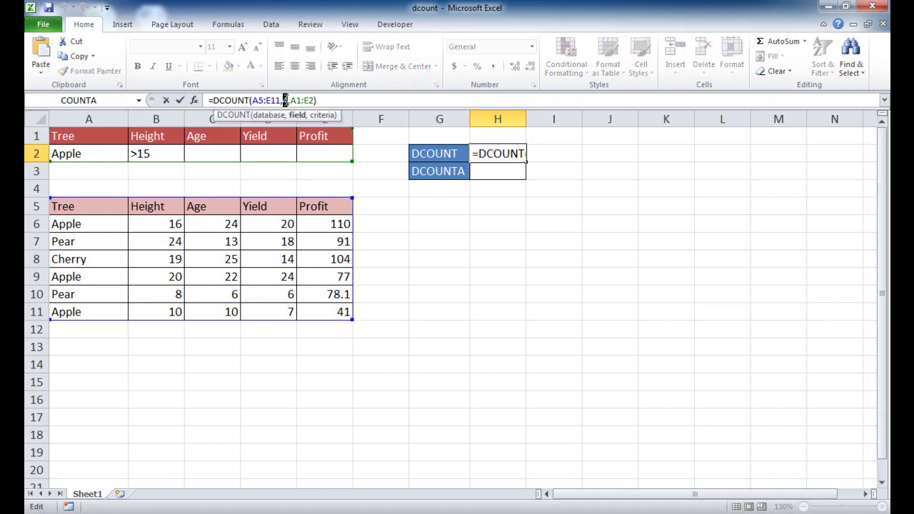
type("1")
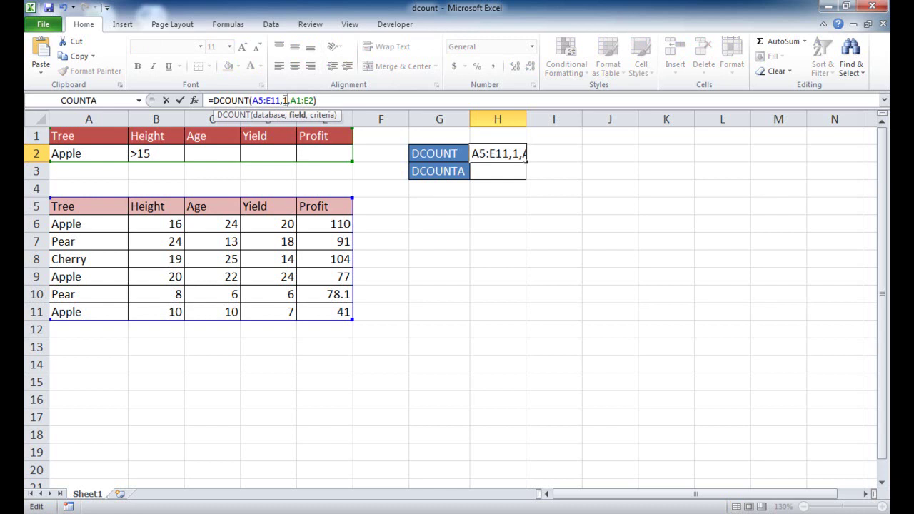
key("Return")
left_click(497, 152)
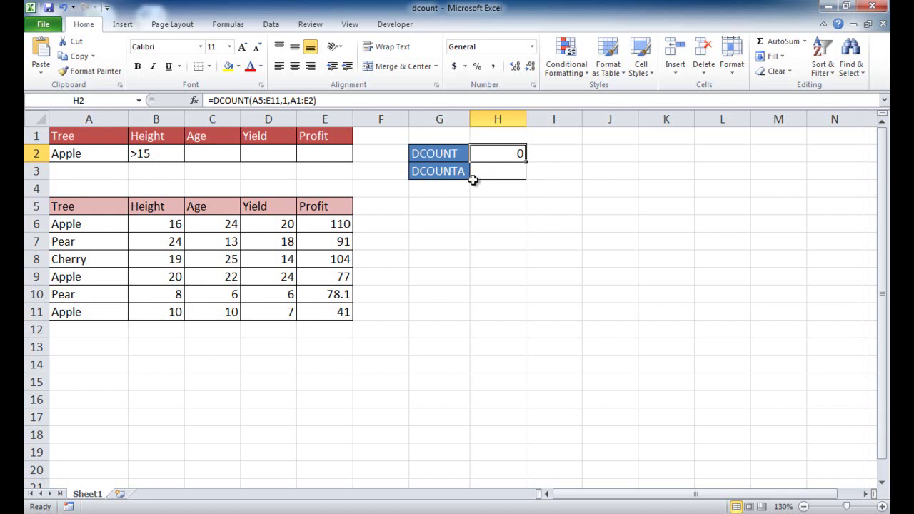
left_click(450, 176)
Copy the =DCOUNT(A5:E11,1,A1:E2) formula text from H2.
left_click(491, 173)
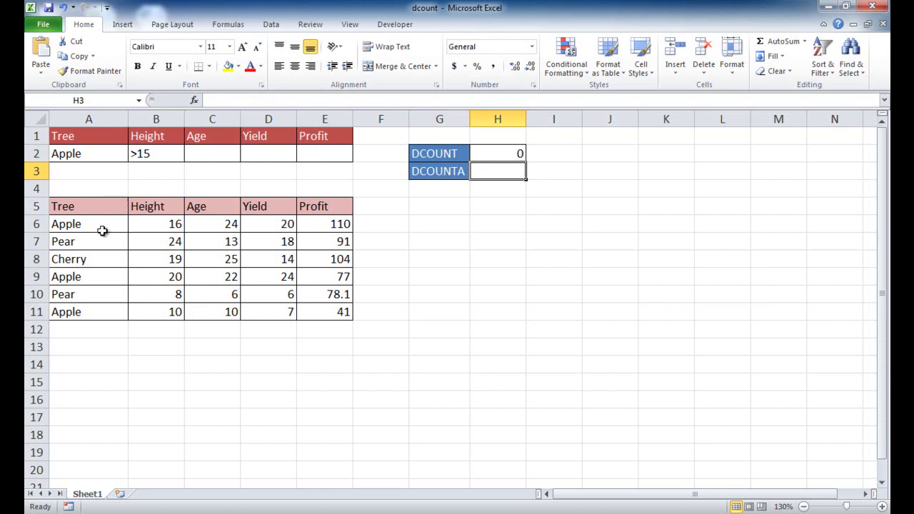
left_click(247, 100)
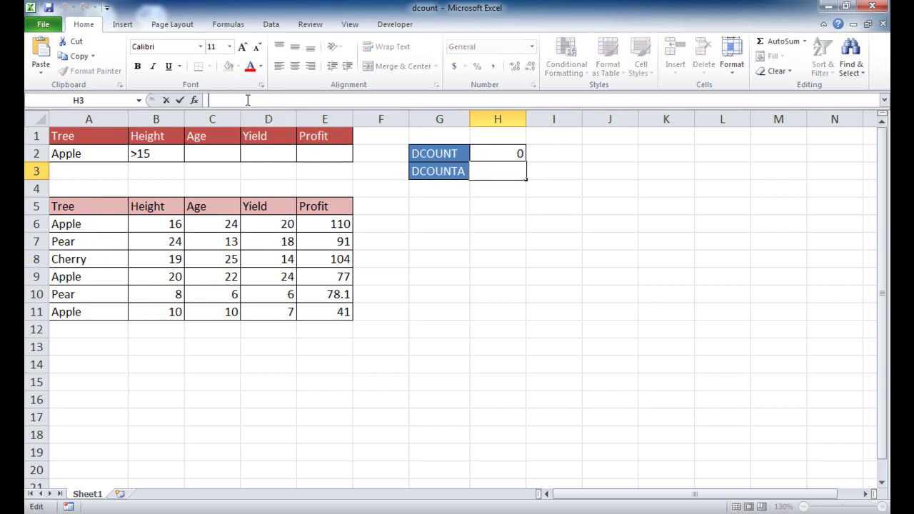
left_click(519, 153)
left_click_drag(332, 99, 116, 97)
key("ctrl+c")
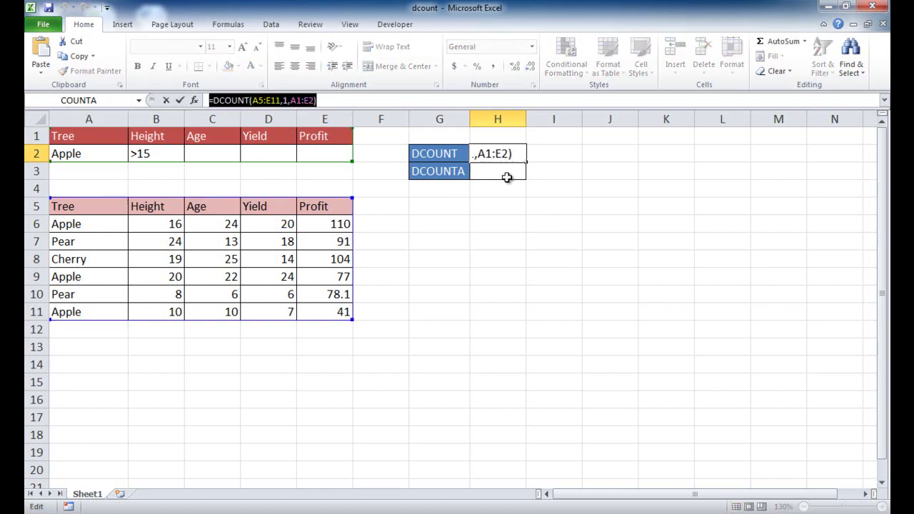
key("Escape")
Paste it into H3 and change it to =DCOUNTA(A5:E11,1,A1:E2), returning 2.
left_click(506, 177)
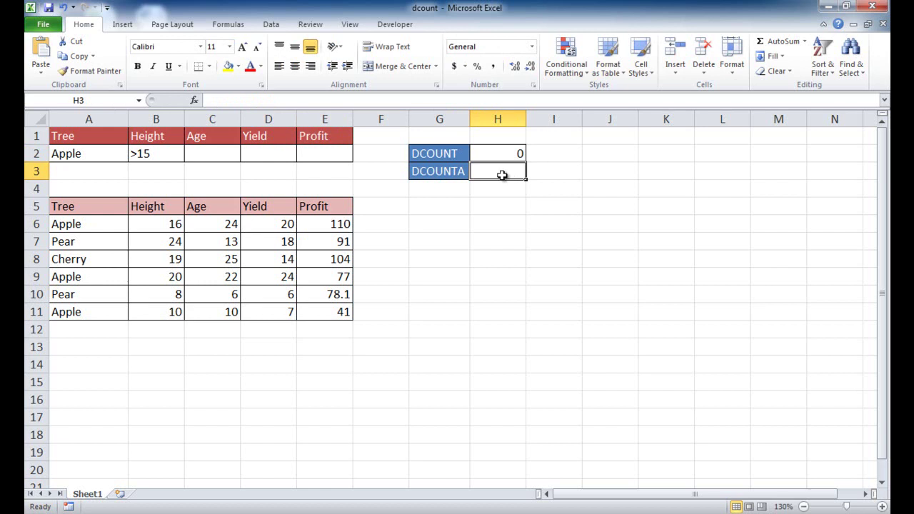
left_click(310, 100)
key("ctrl+v")
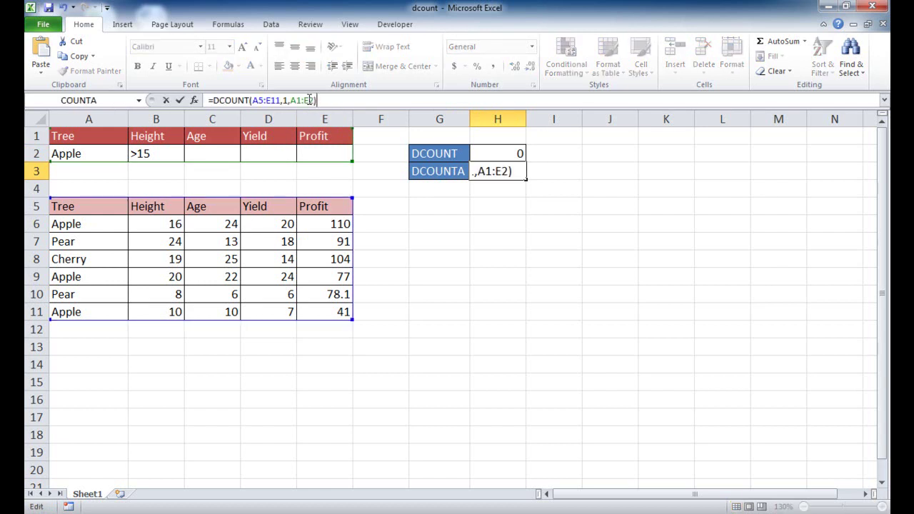
left_click(273, 100)
type("a")
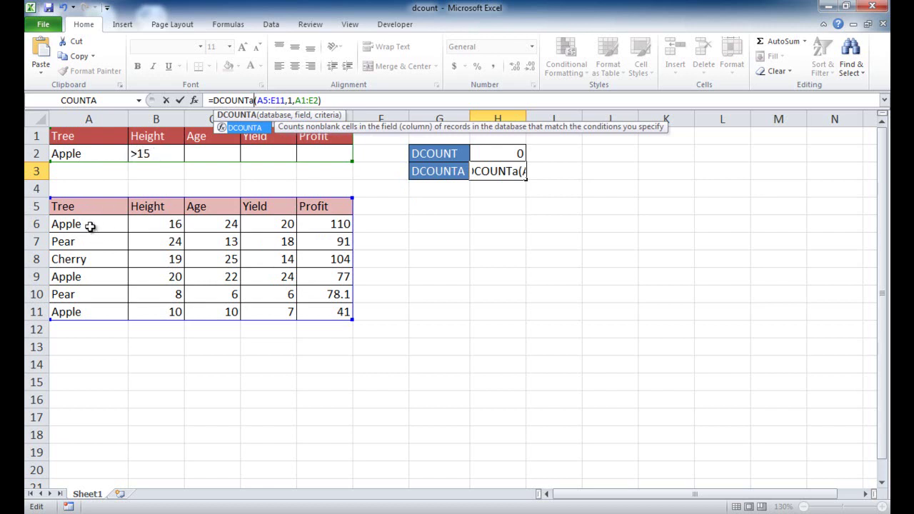
left_click_drag(90, 228, 139, 226)
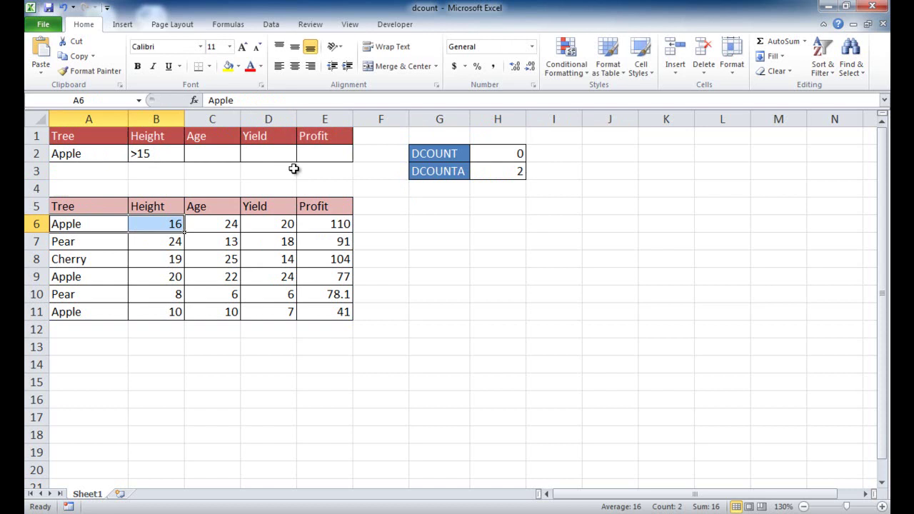
left_click(504, 171)
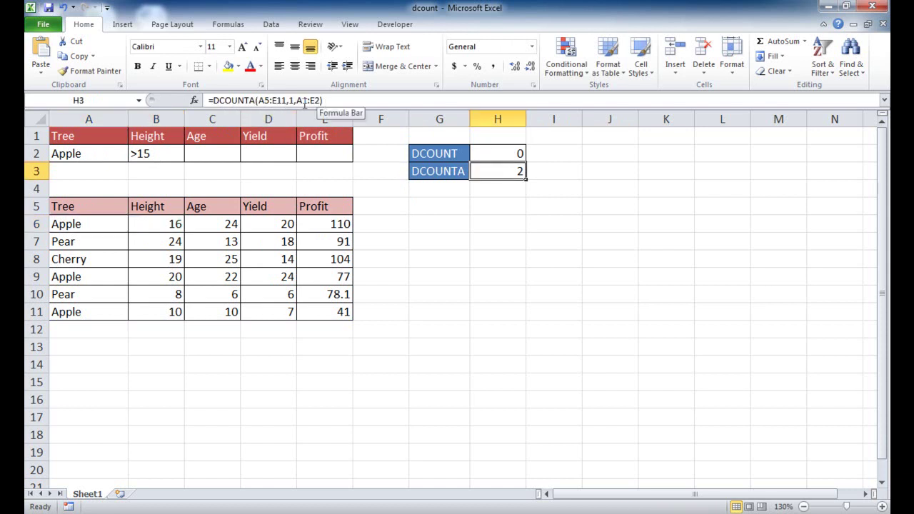
Clear the >15 Height criterion in B2 so H3's DCOUNTA counts all 3 Apple records.
left_click(345, 102)
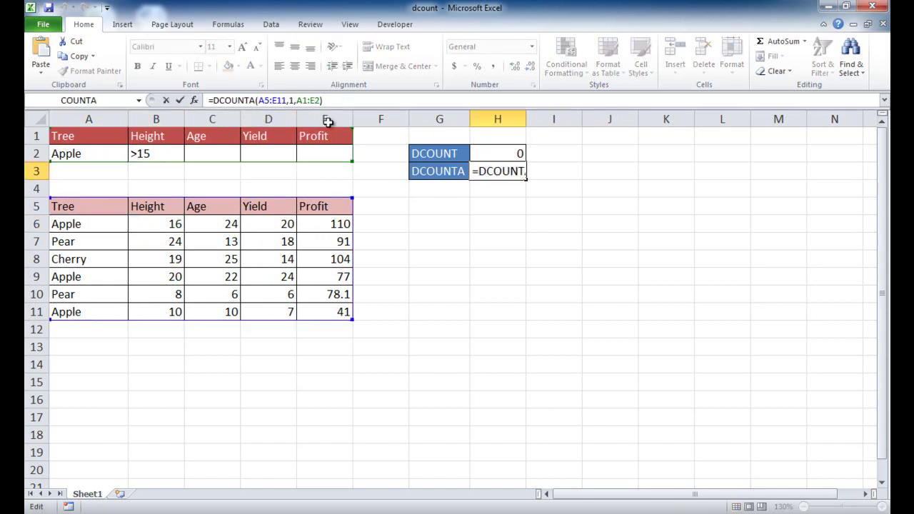
key("ctrl+Return")
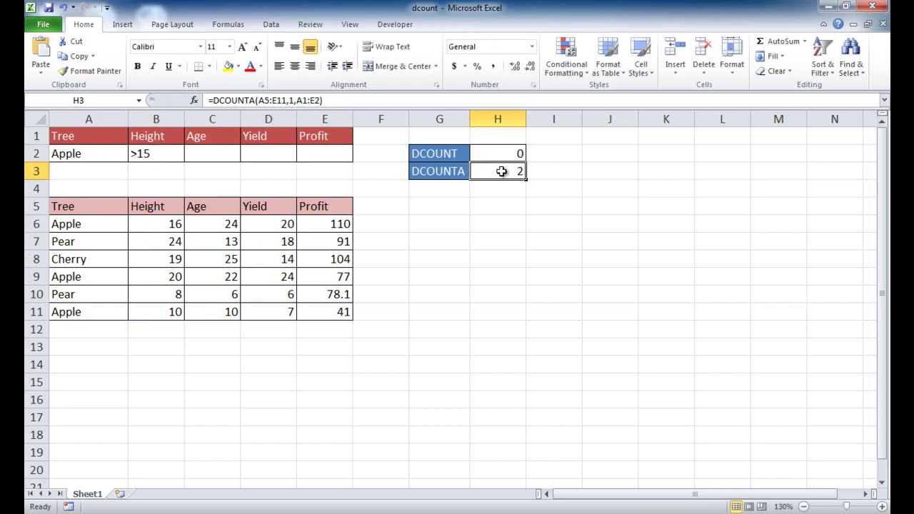
left_click_drag(97, 224, 176, 221)
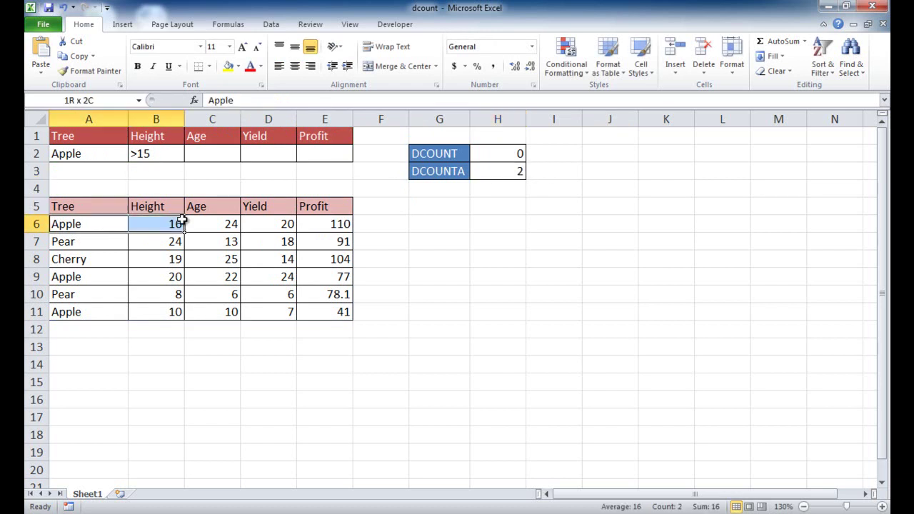
left_click_drag(99, 276, 167, 276)
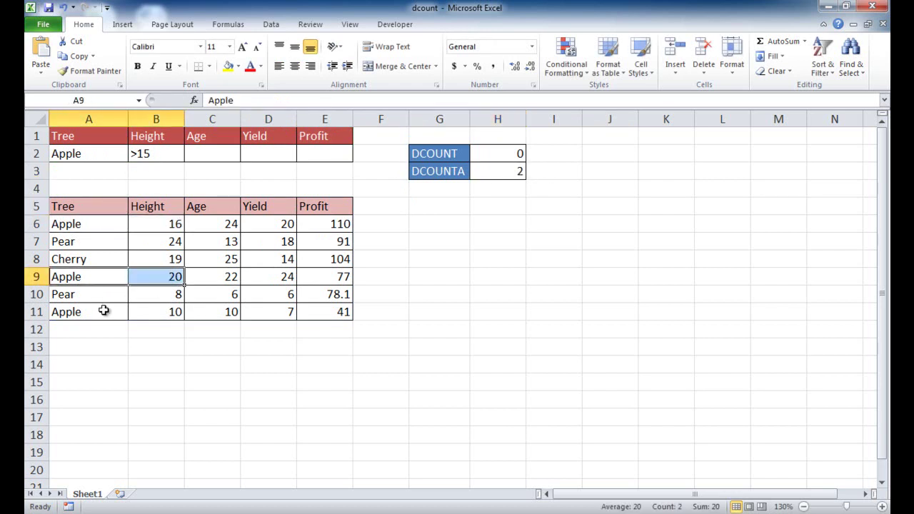
left_click(146, 153)
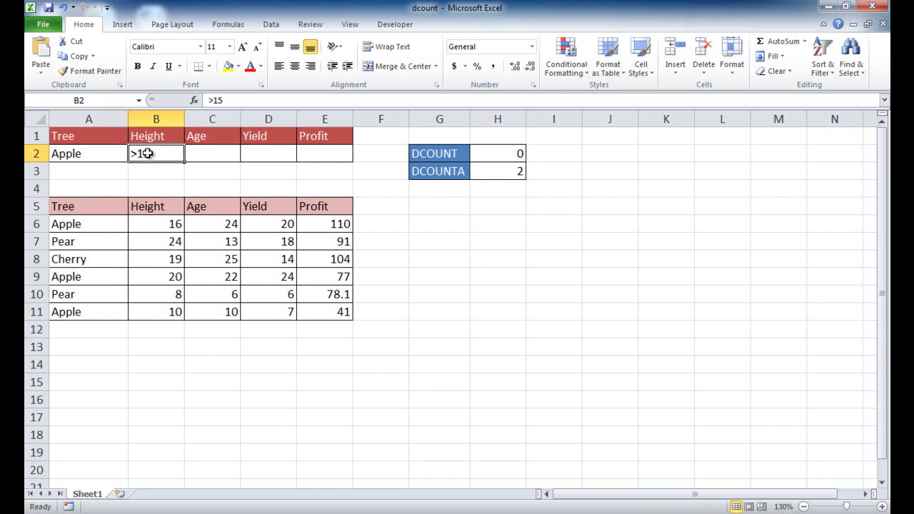
key("BackSpace")
left_click(626, 417)
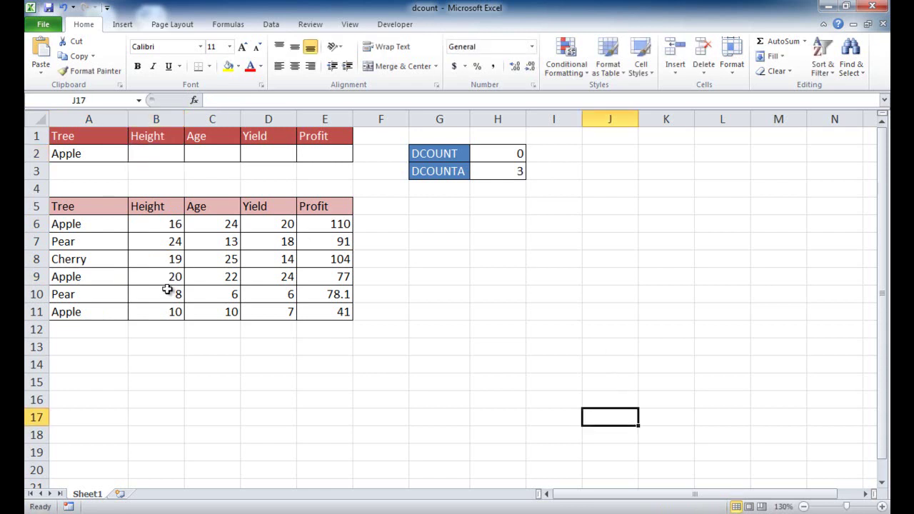
left_click_drag(94, 227, 83, 307)
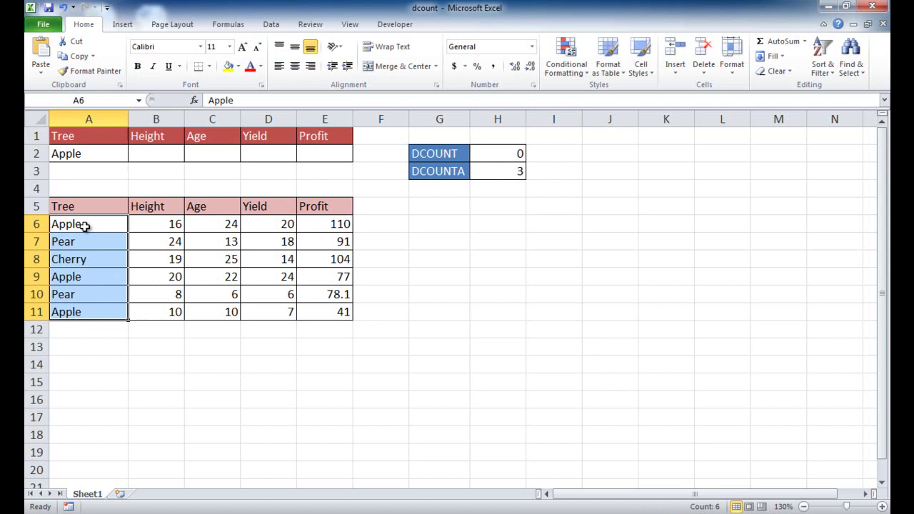